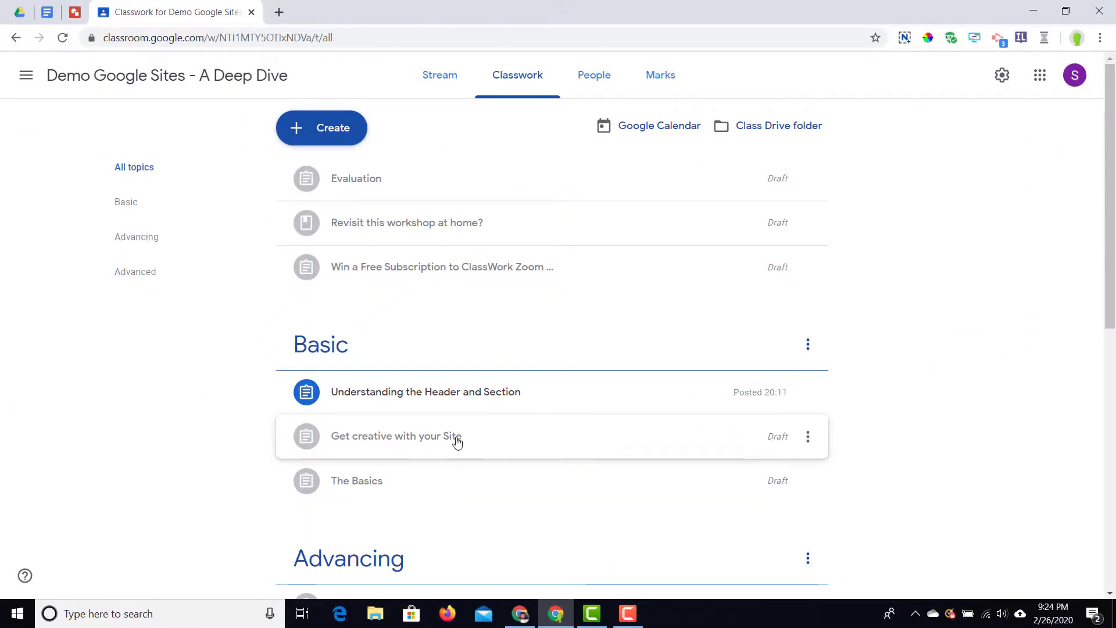
# Edit the 'Get creative with your Site' draft and assign it to All students
pyautogui.click(182, 546)
pyautogui.scroll(-5, 458, 443)
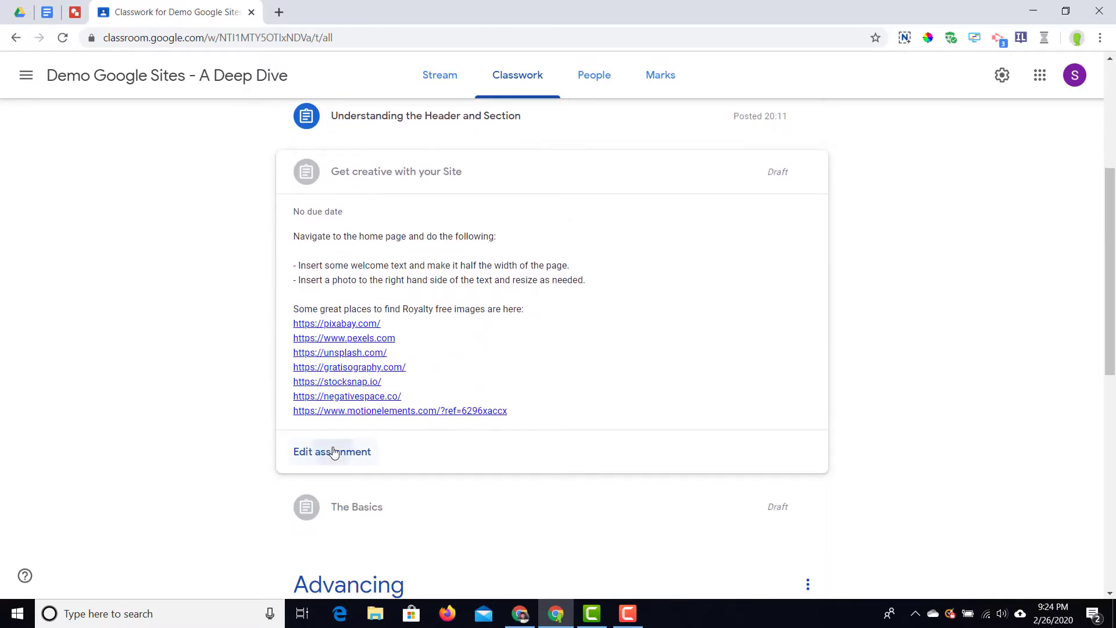
pyautogui.click(333, 452)
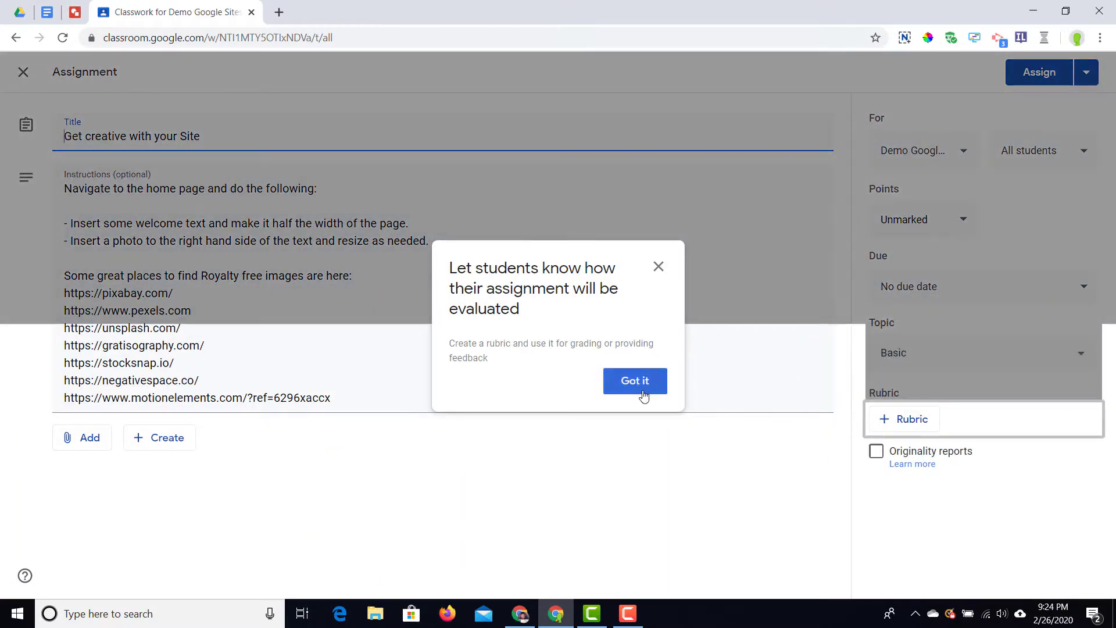
pyautogui.click(636, 382)
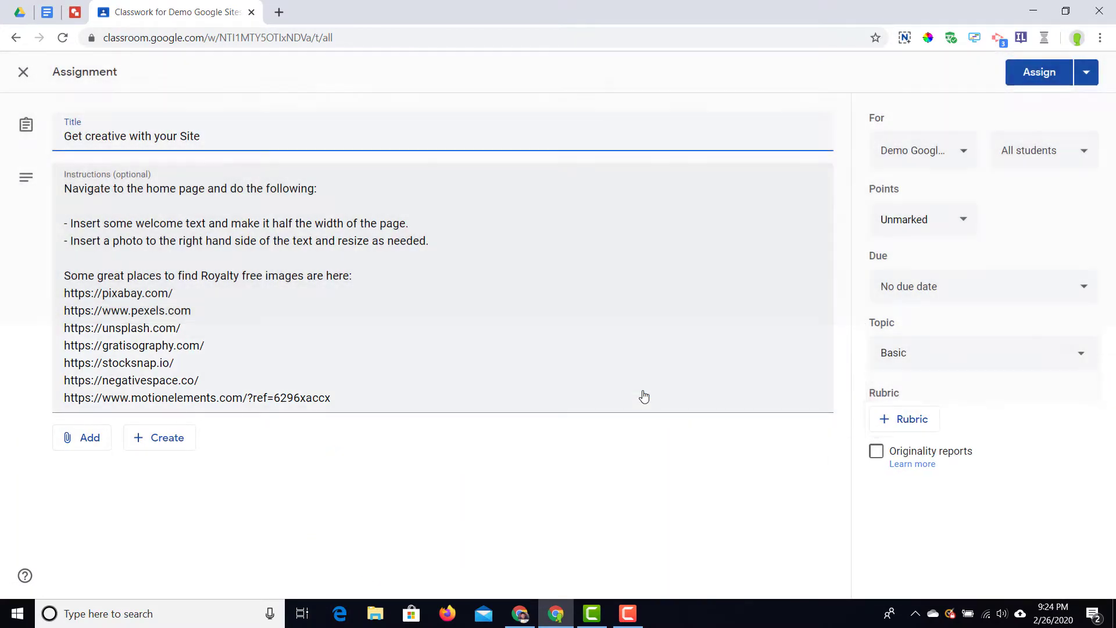
pyautogui.click(1041, 154)
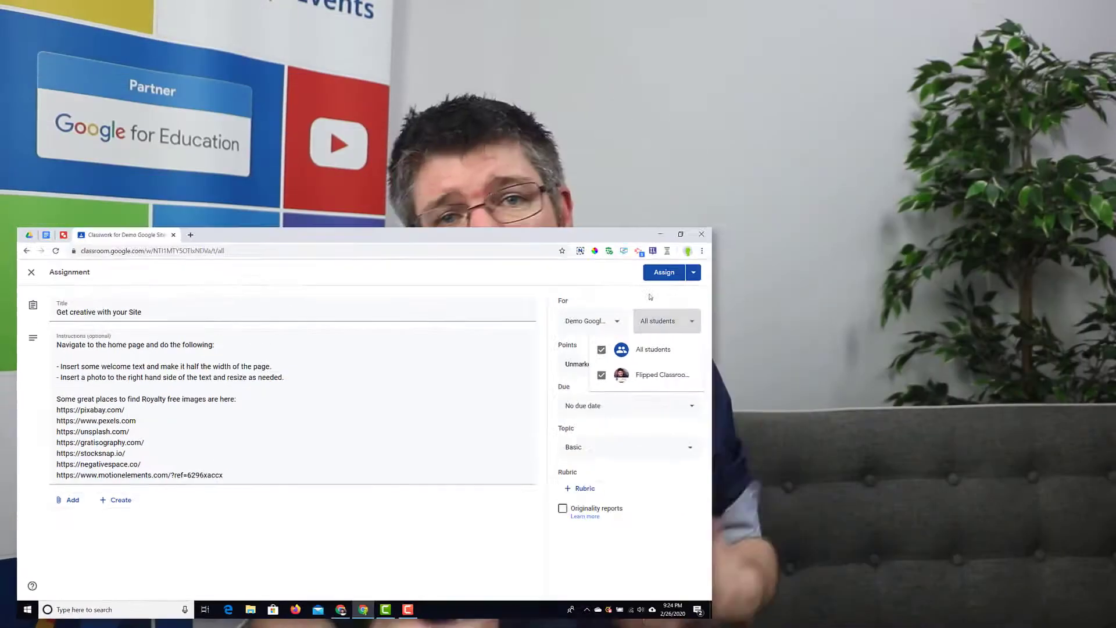
pyautogui.click(1037, 151)
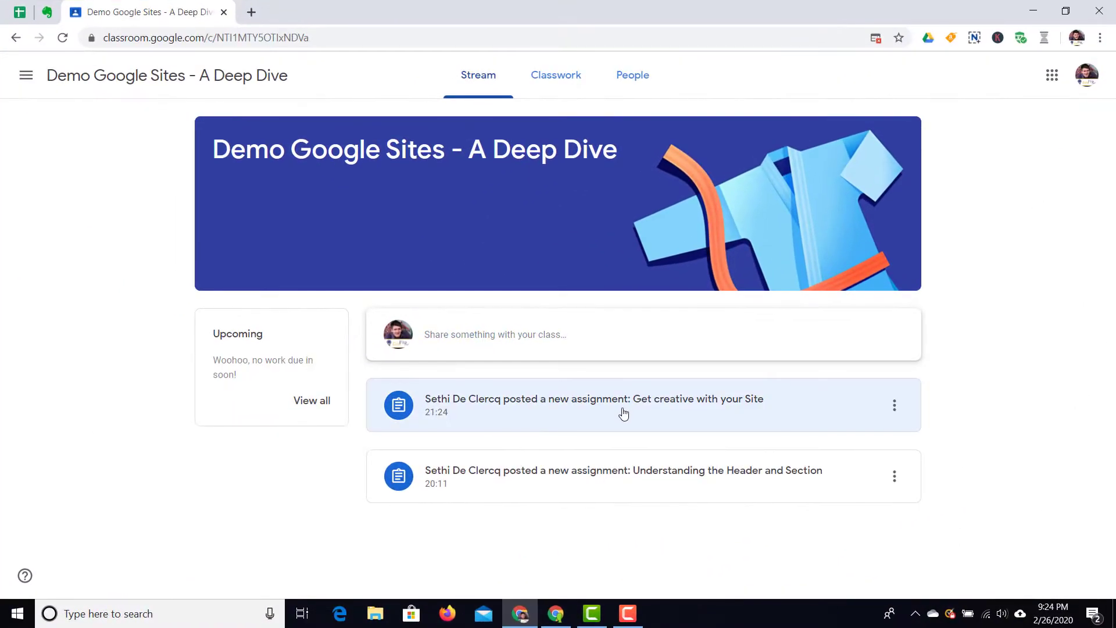
# As the student, attach a new Google Docs file to 'Get creative with your Site' and hand it in
pyautogui.click(361, 495)
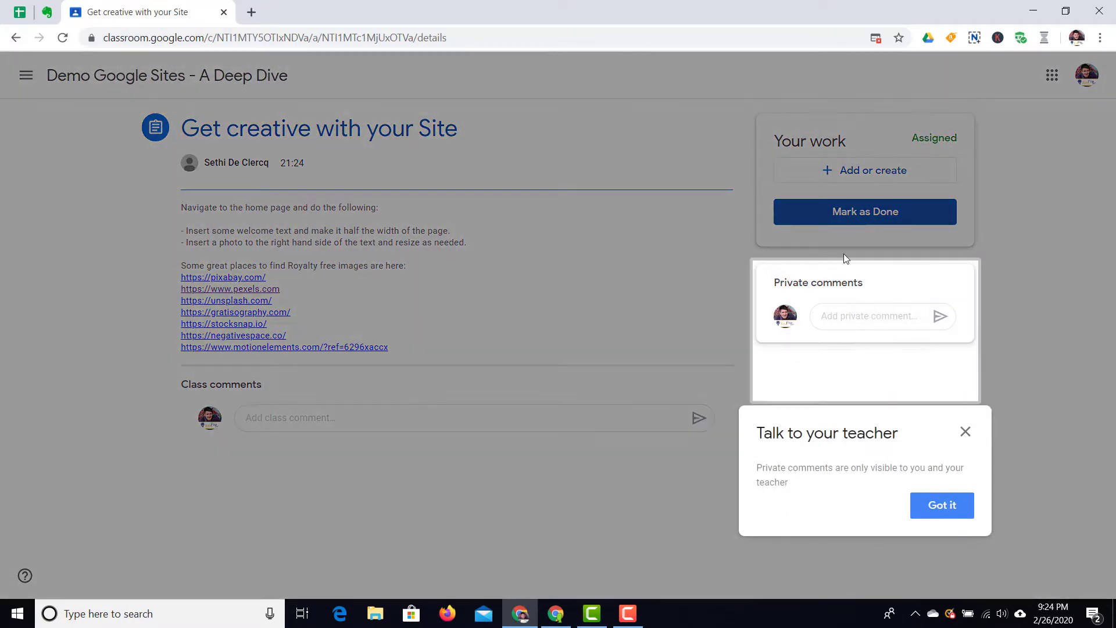
pyautogui.click(936, 459)
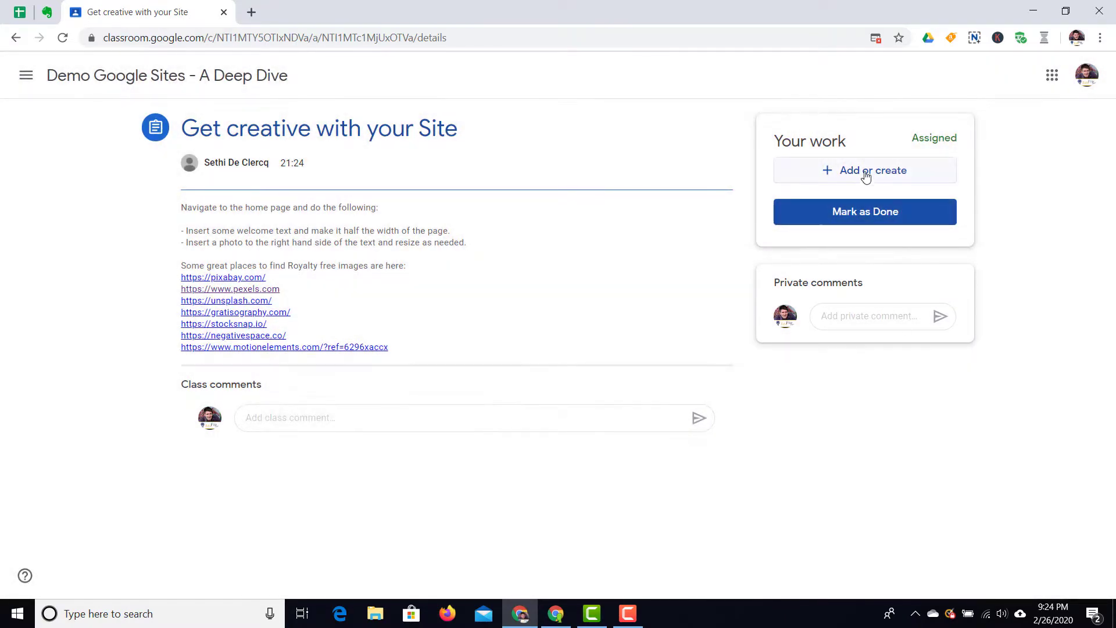
pyautogui.click(854, 172)
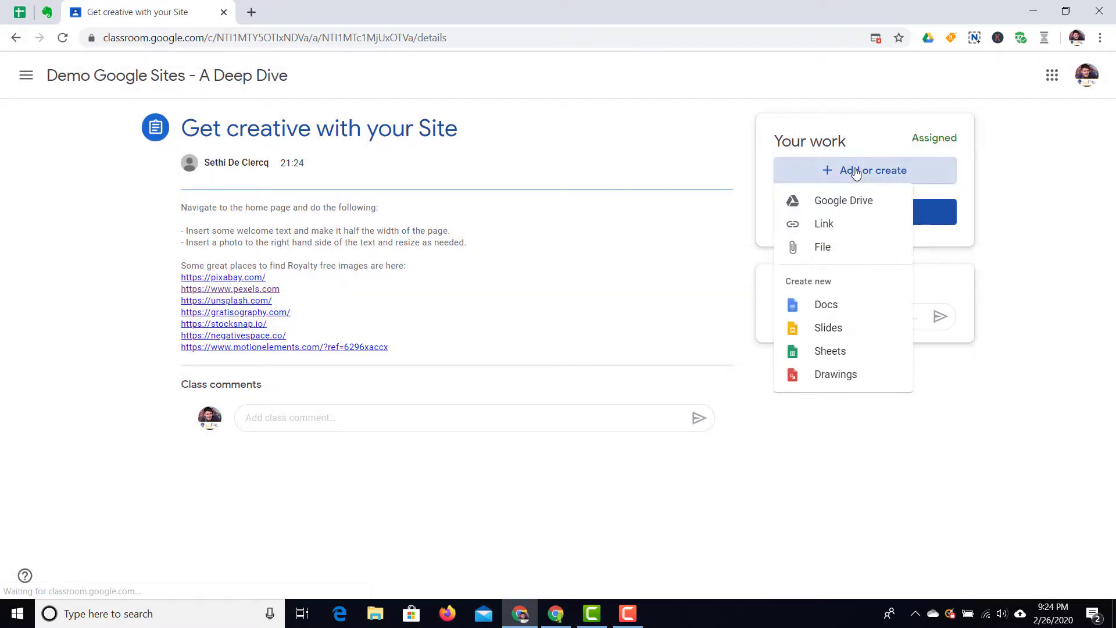
pyautogui.click(827, 305)
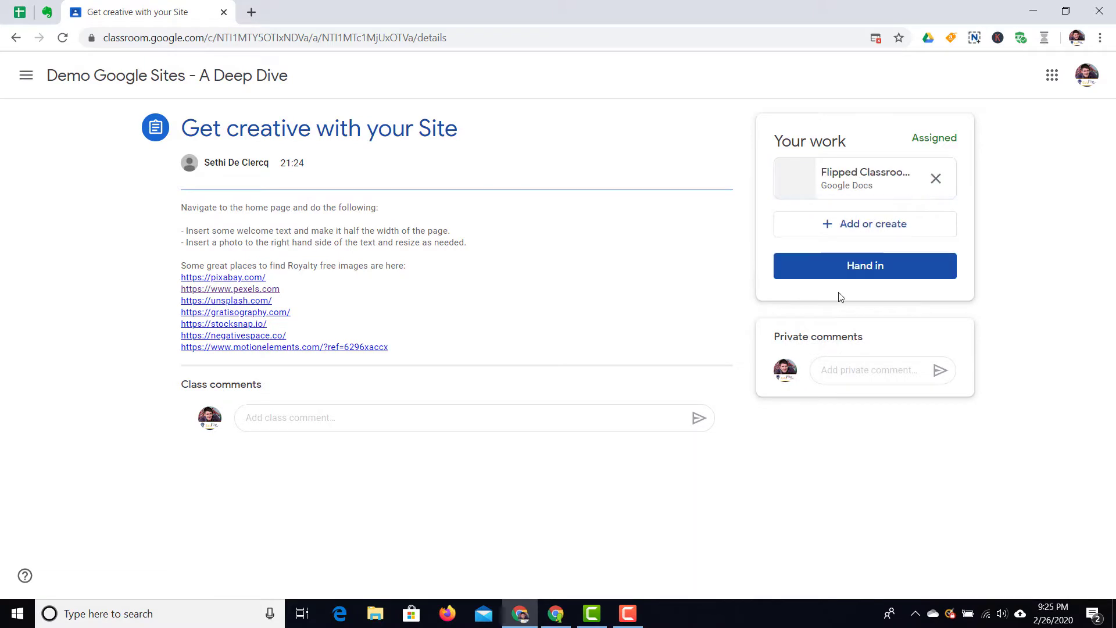
pyautogui.click(879, 271)
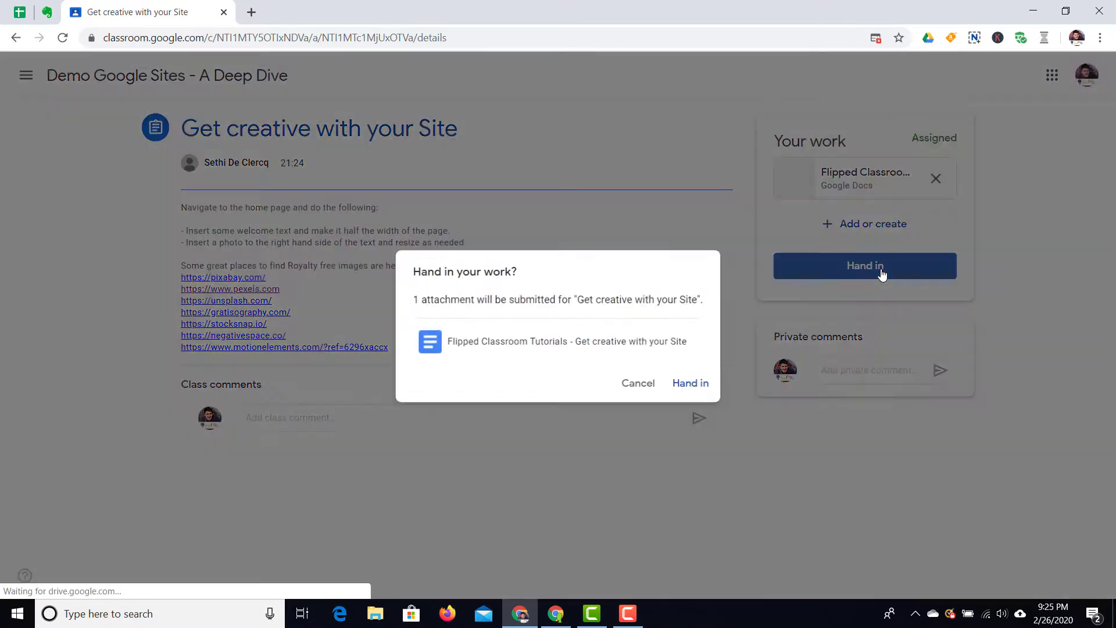
pyautogui.click(694, 385)
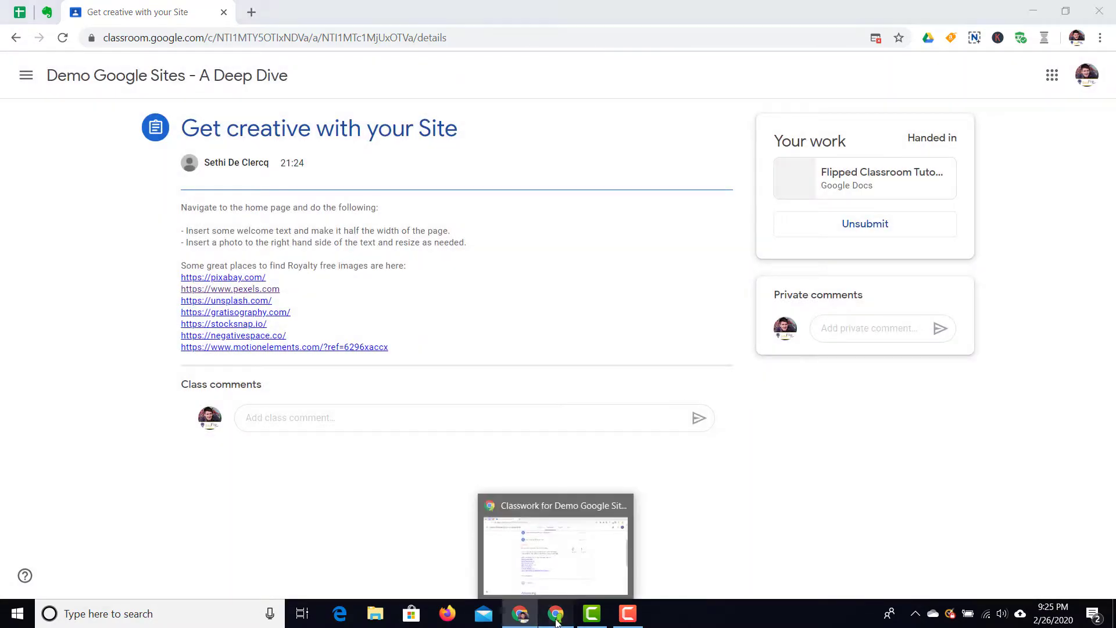
# In the teacher window, open the student's 'Get creative with your Site' submission for grading
pyautogui.click(556, 616)
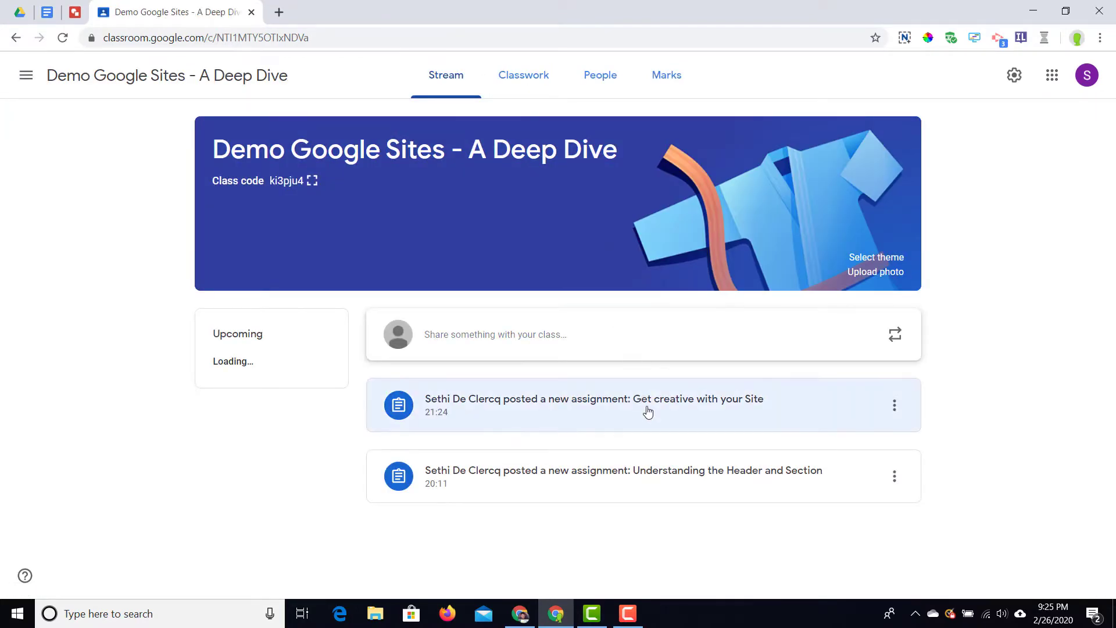
pyautogui.click(648, 410)
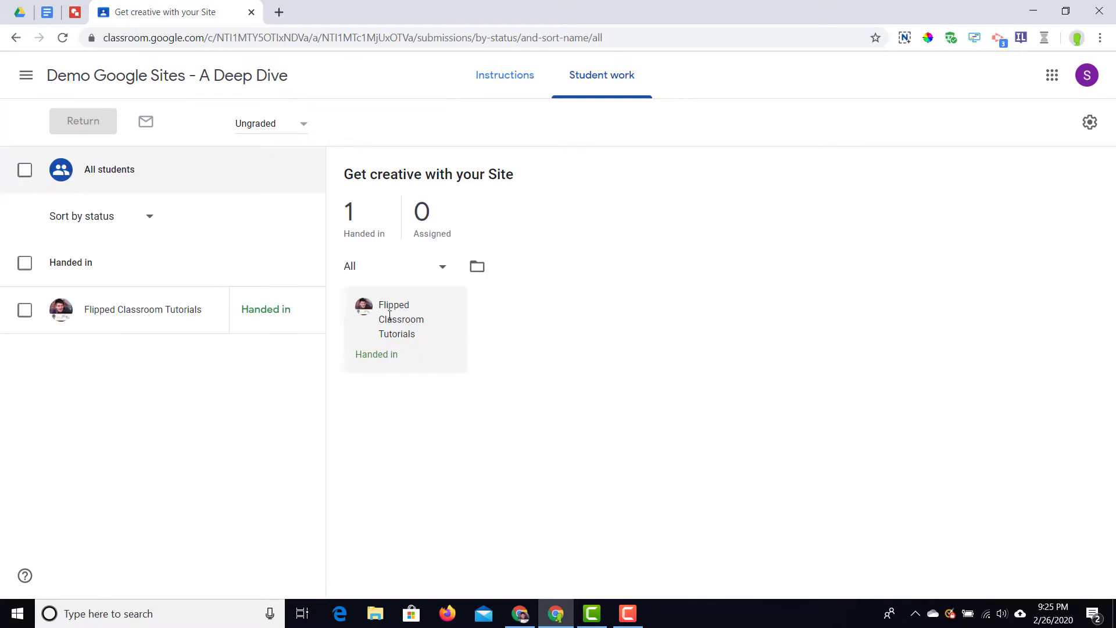
pyautogui.click(157, 310)
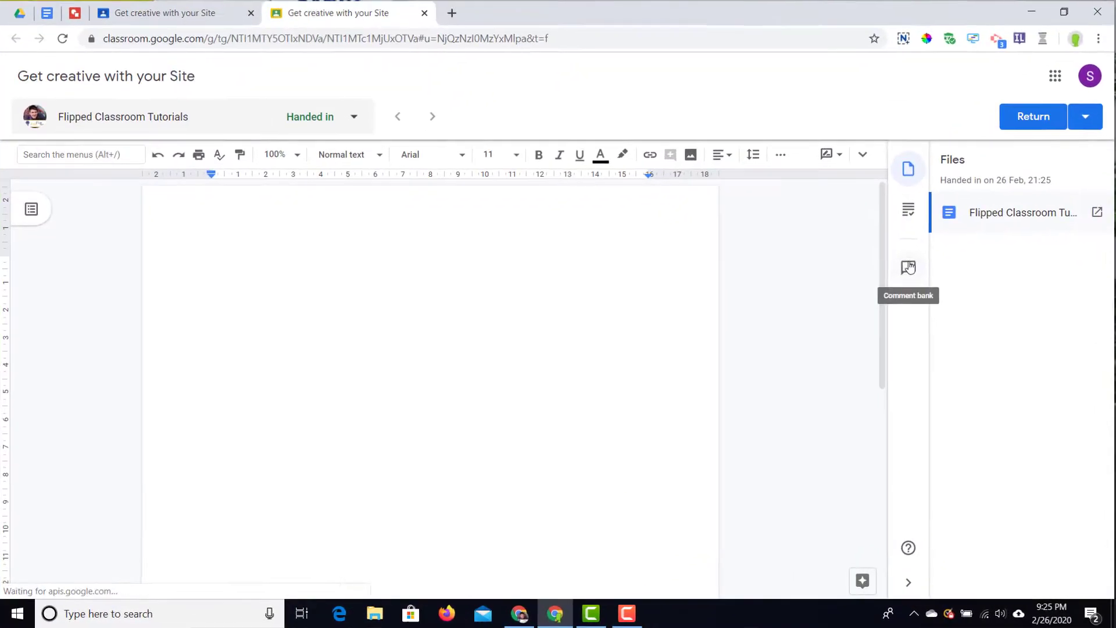
# Add 'Please add more content.' to the comment bank and copy it to the clipboard
pyautogui.click(909, 210)
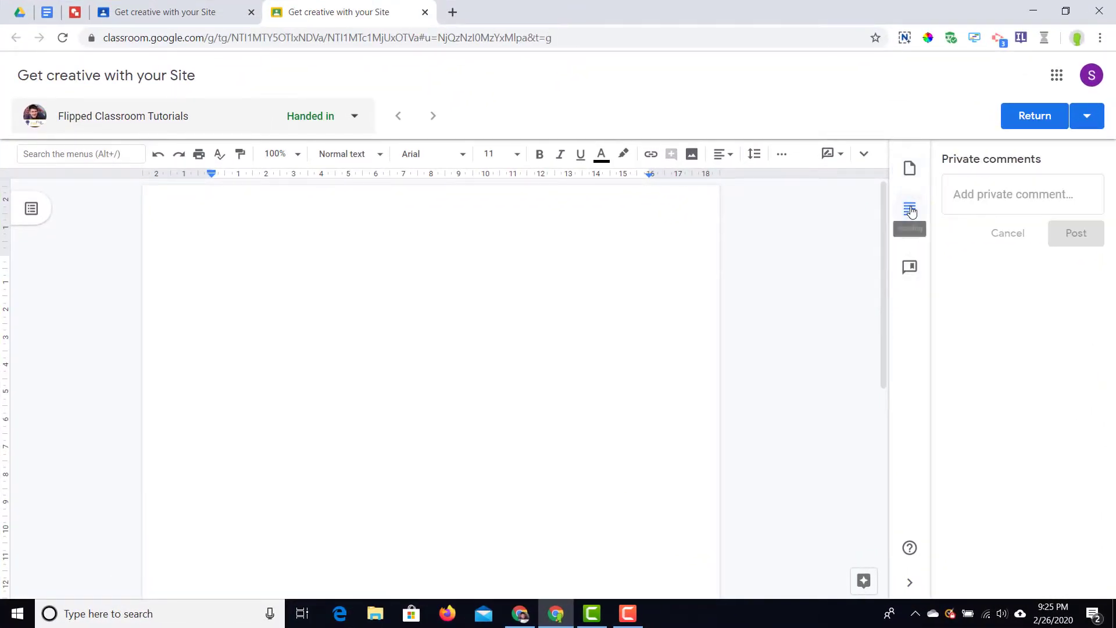
pyautogui.click(910, 268)
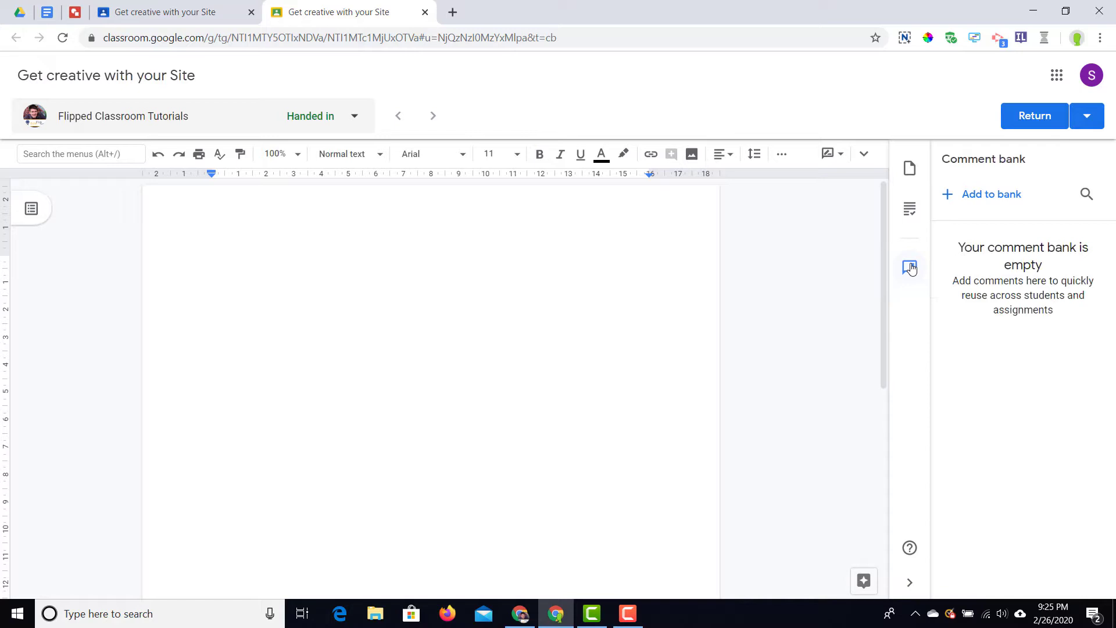
pyautogui.click(910, 168)
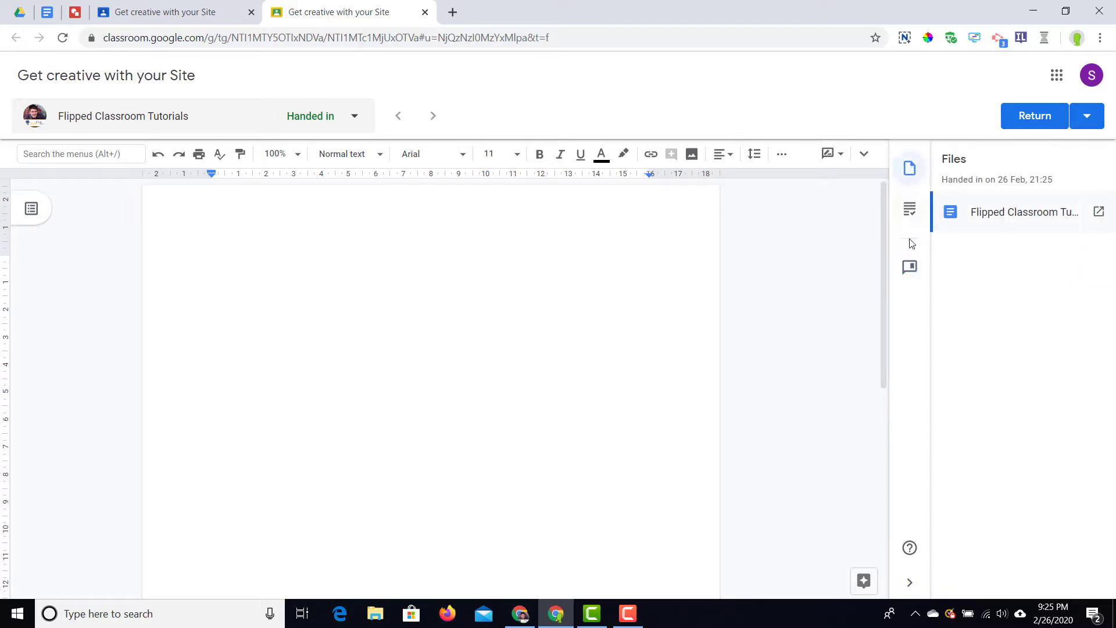
pyautogui.click(910, 268)
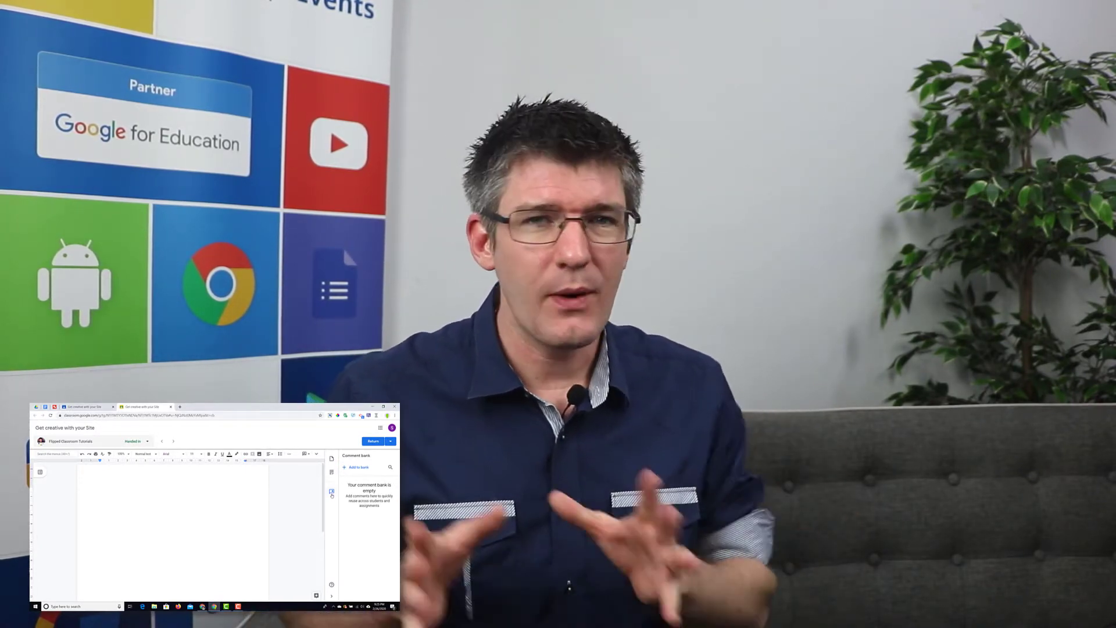
pyautogui.click(362, 469)
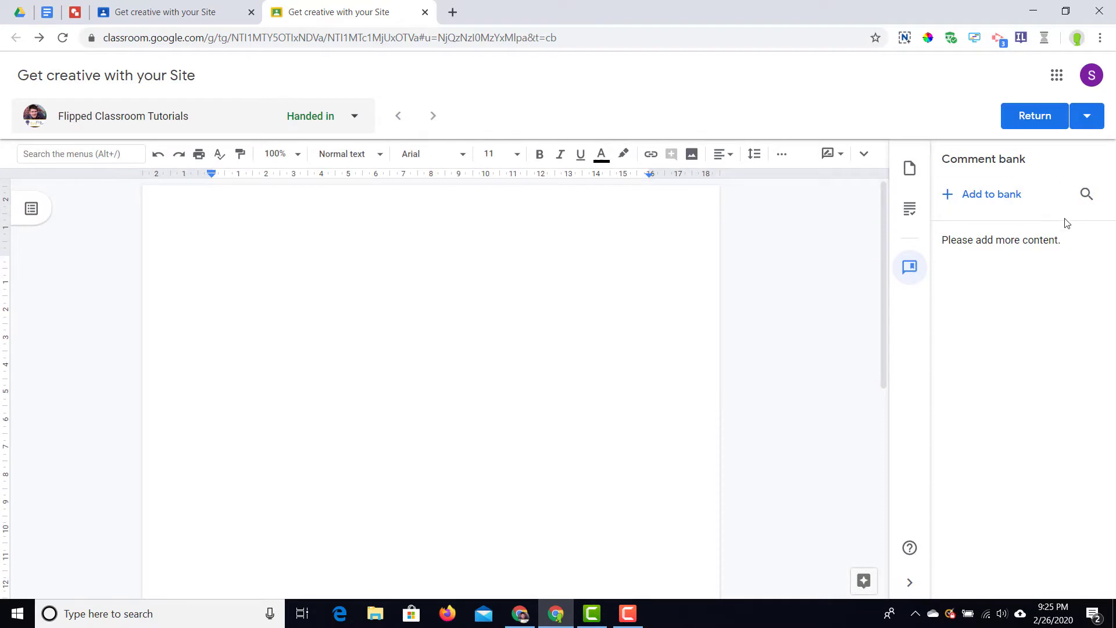
pyautogui.click(1098, 243)
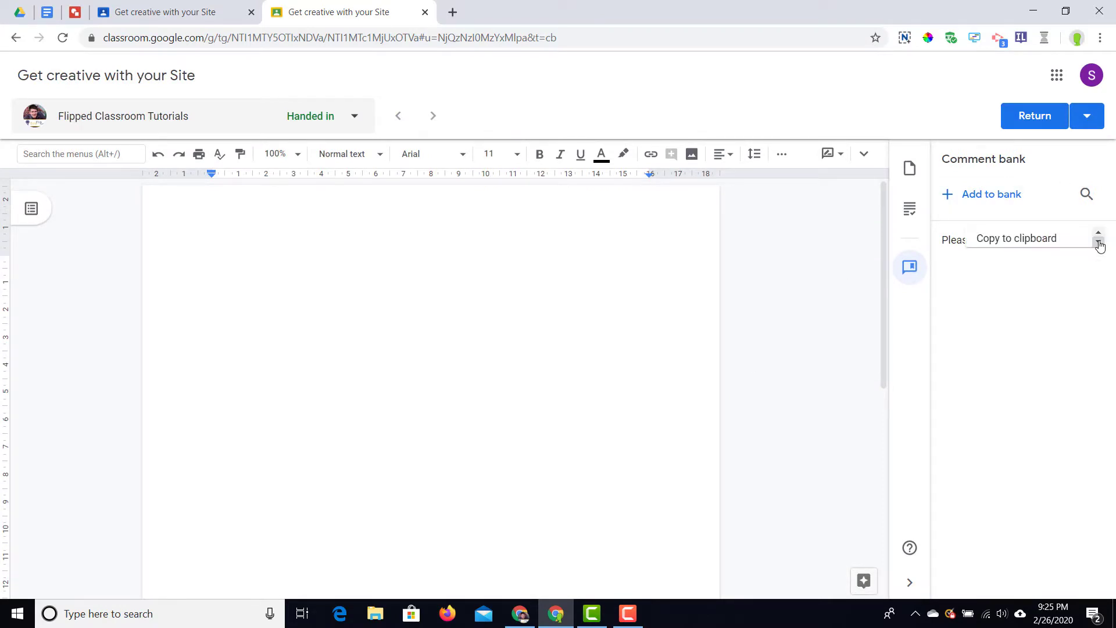
pyautogui.click(1037, 243)
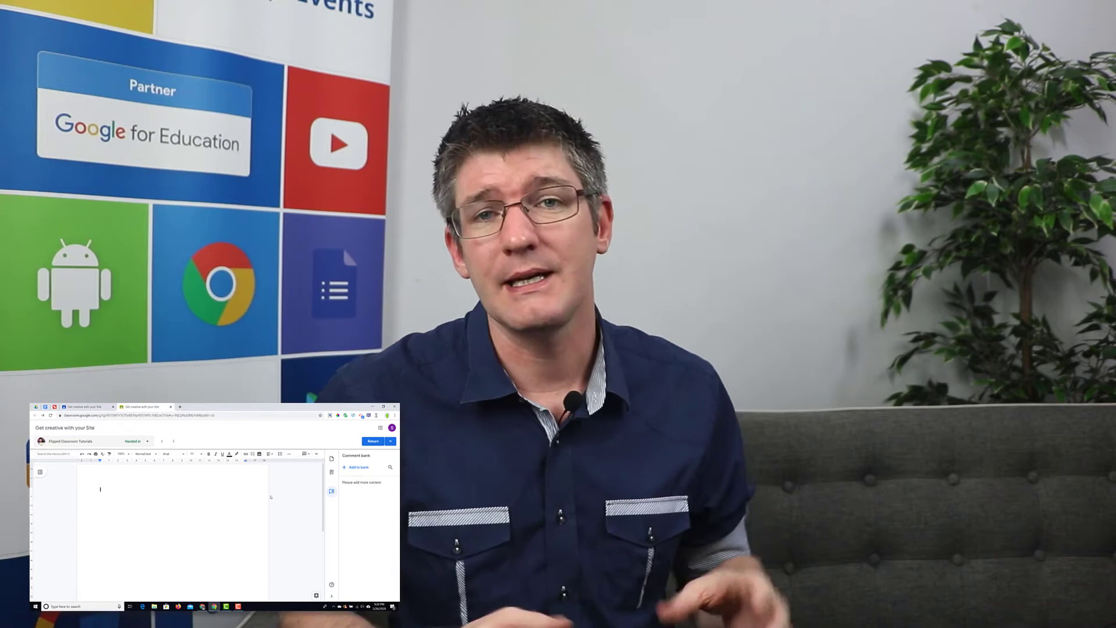
# Leave grading and return to the 'Demo Google Sites - A Deep Dive' Stream showing the class code
pyautogui.click(332, 473)
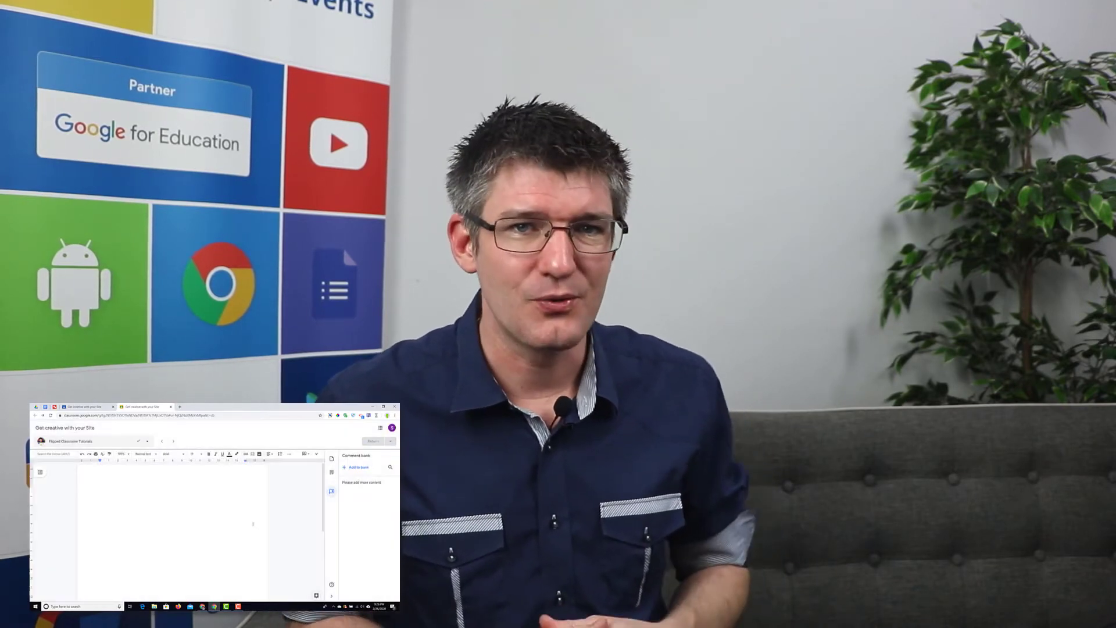
pyautogui.click(93, 407)
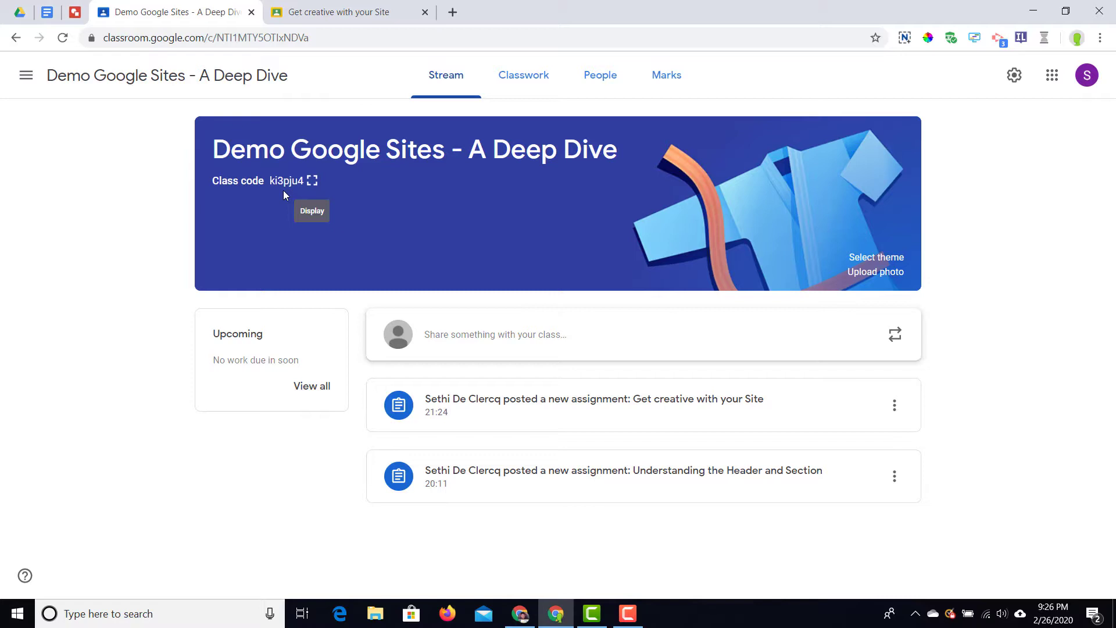
# Display the class code full screen, then close it to return to the Stream
pyautogui.click(313, 182)
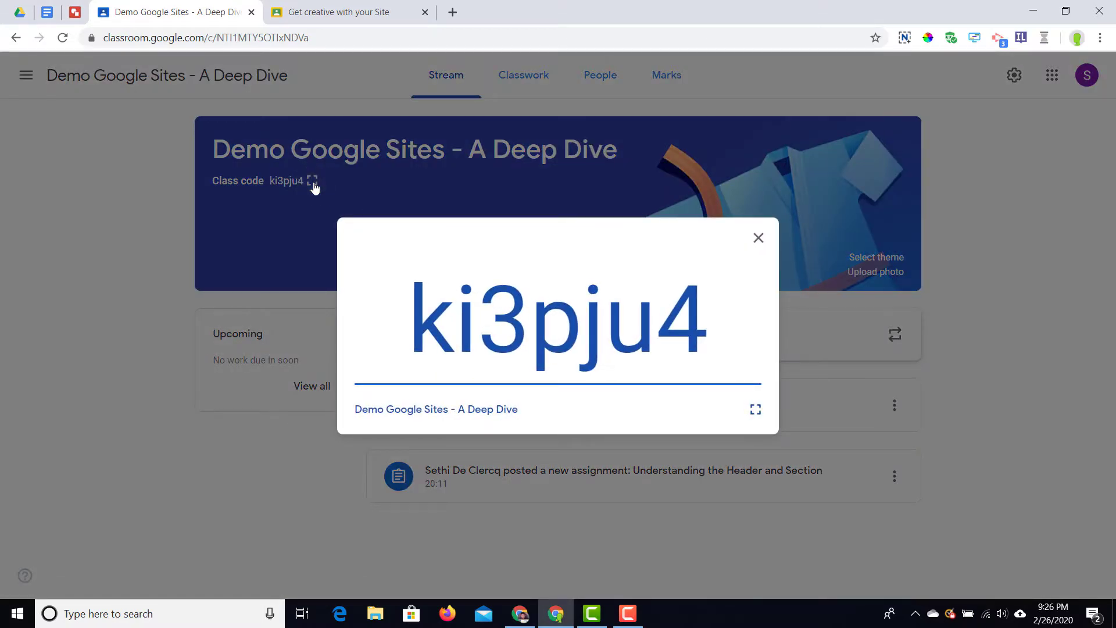
pyautogui.click(755, 410)
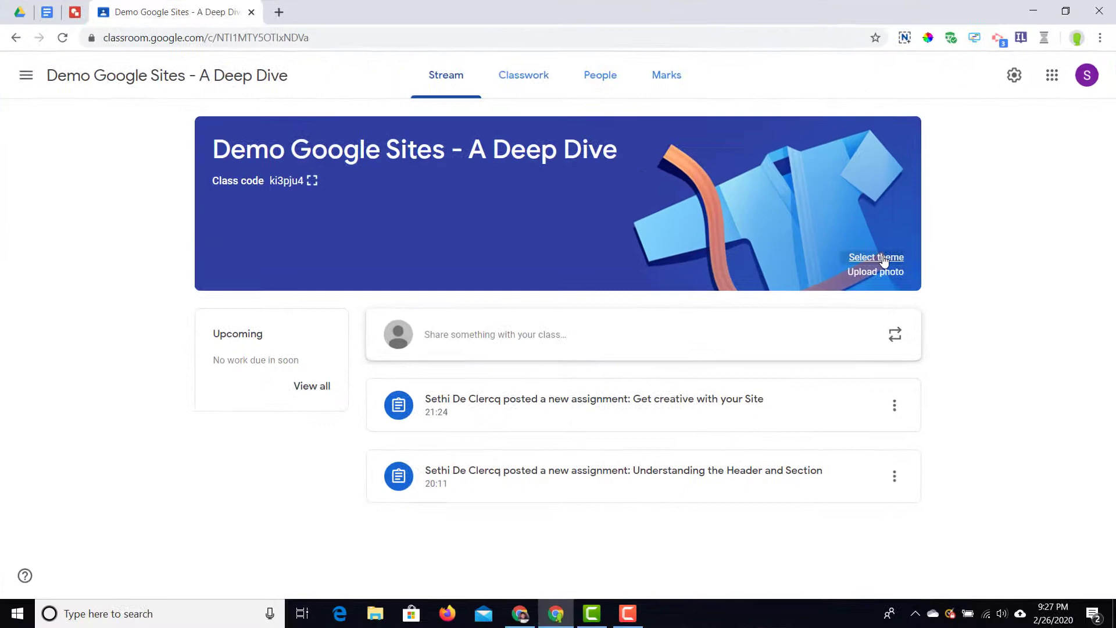
# Apply the General gallery laptop-and-tablets theme to the class banner
pyautogui.click(321, 488)
pyautogui.click(599, 288)
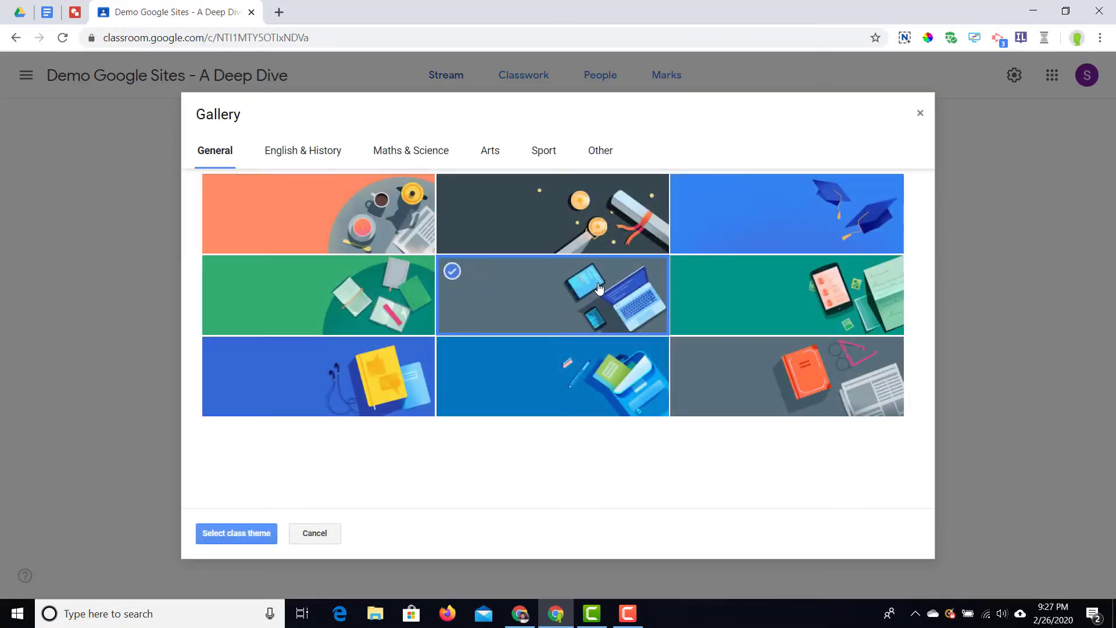
pyautogui.click(237, 532)
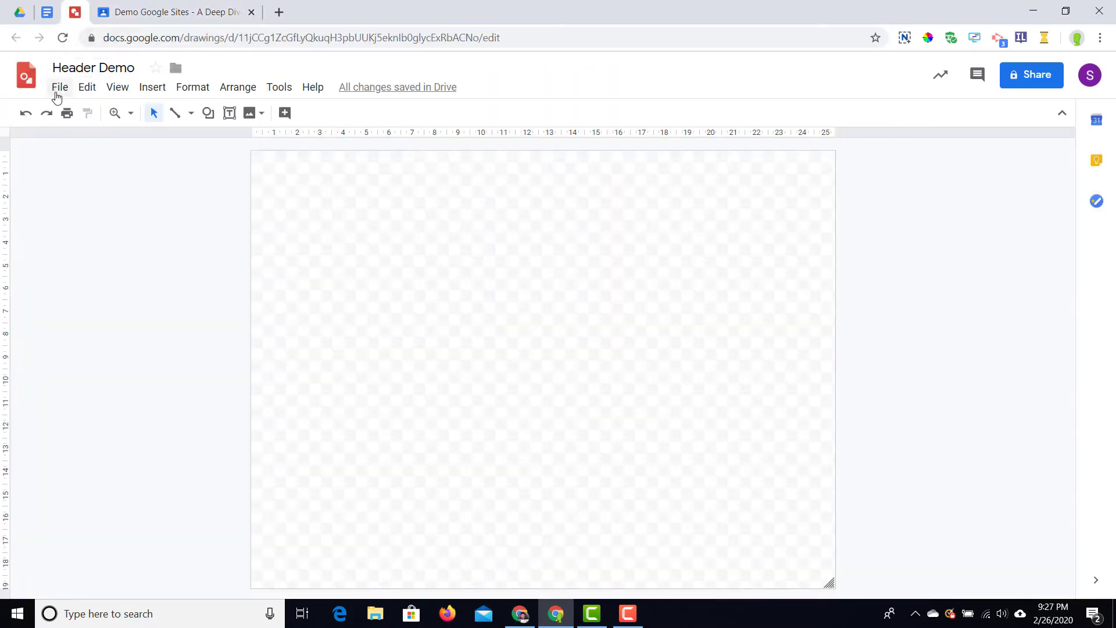
# Set the Header Demo page to a custom 800 x 300 pixel size
pyautogui.click(60, 87)
pyautogui.click(125, 523)
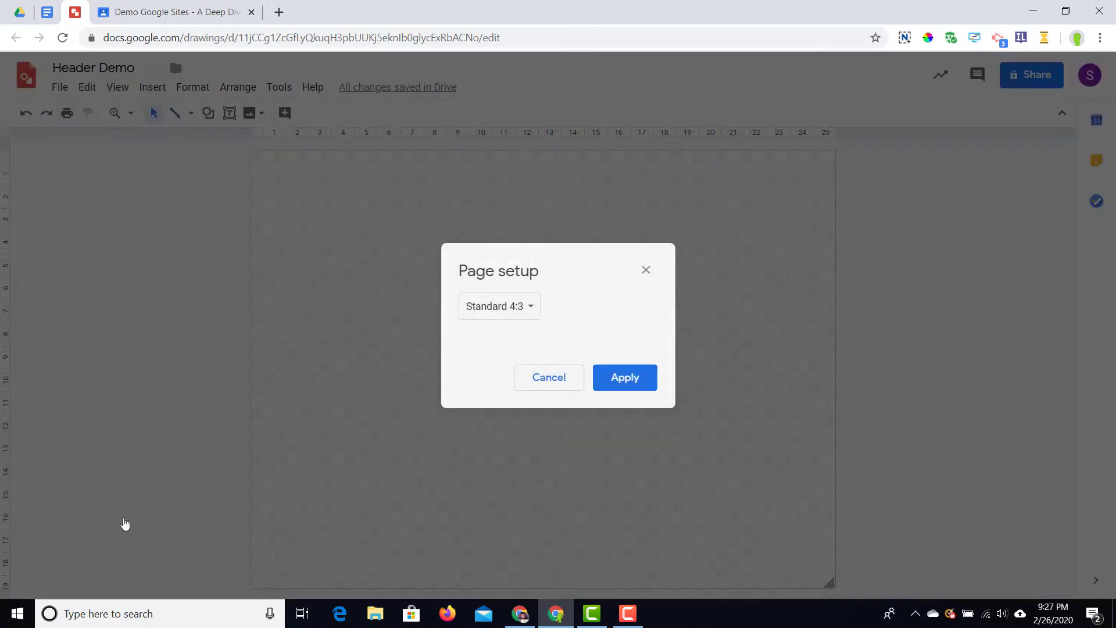
pyautogui.click(494, 302)
pyautogui.click(482, 389)
pyautogui.click(616, 337)
pyautogui.click(633, 381)
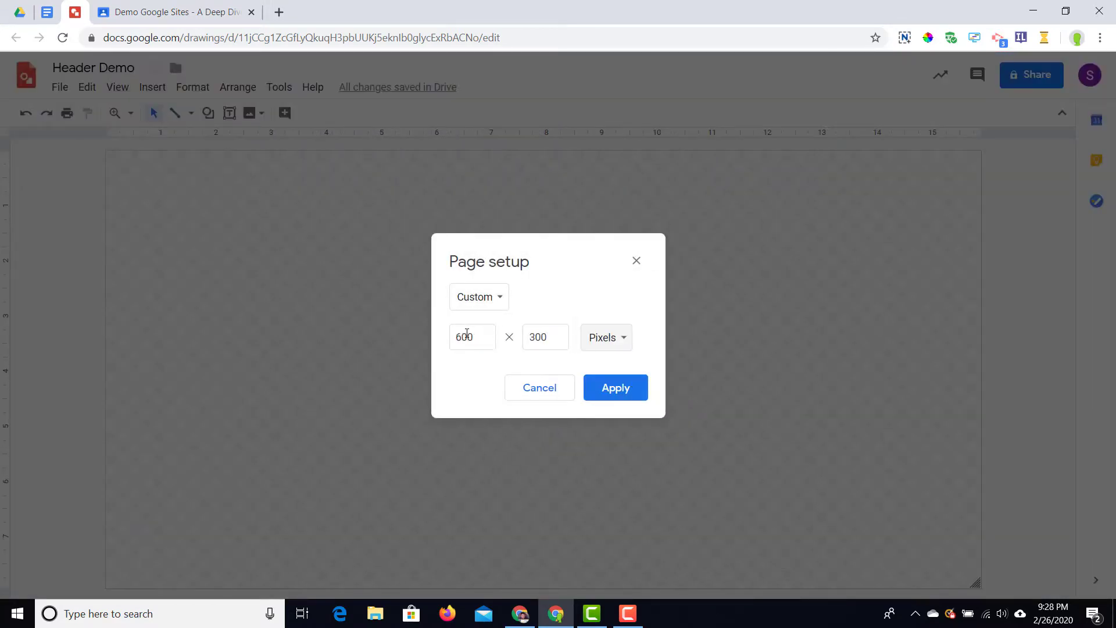
pyautogui.doubleClick(466, 335)
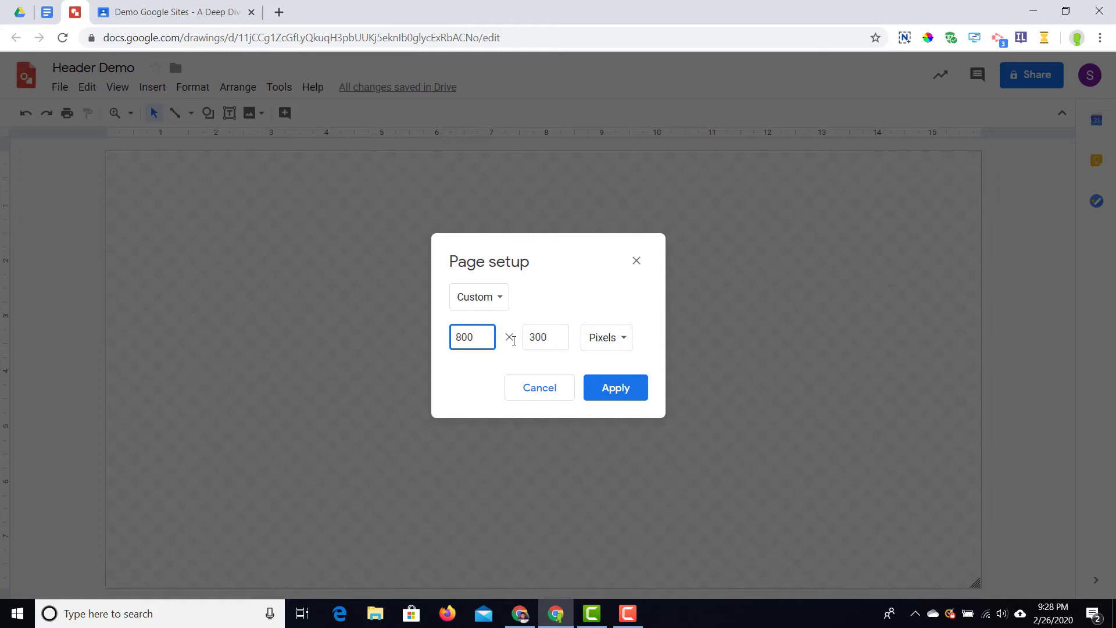
pyautogui.doubleClick(541, 339)
pyautogui.write('20')
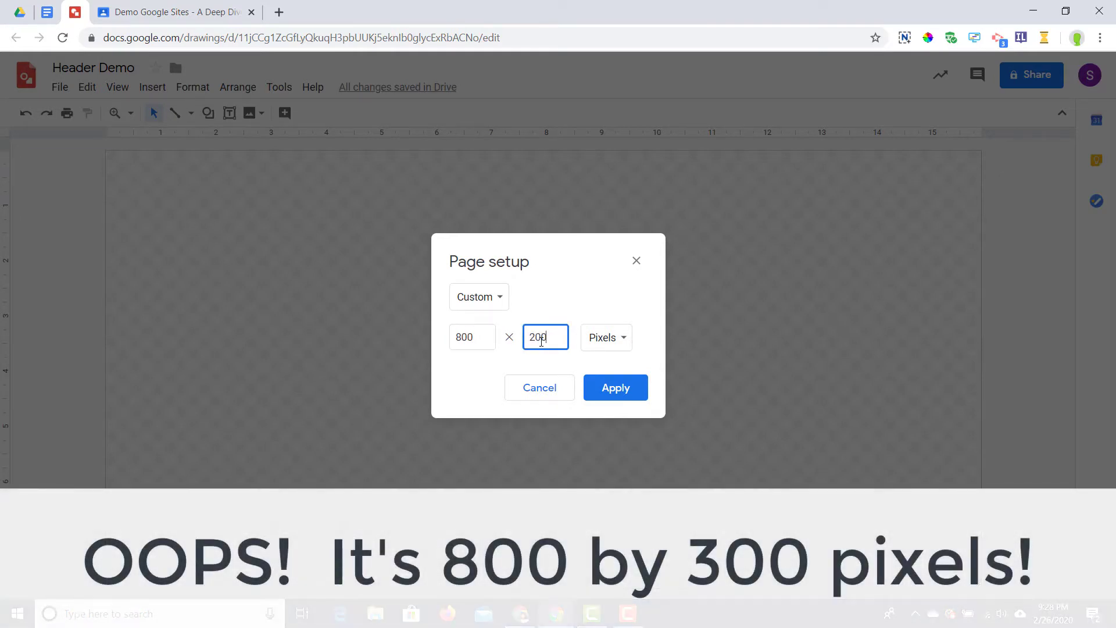
pyautogui.click(604, 386)
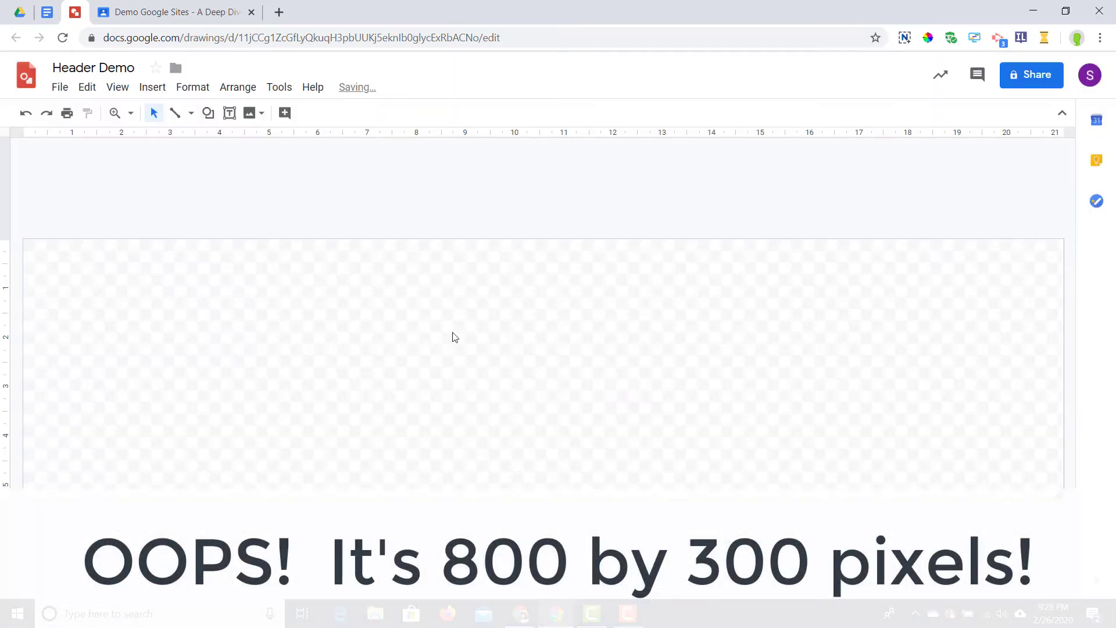
# Fill the drawing's page background with dark green
pyautogui.rightClick(366, 332)
pyautogui.moveTo(438, 472)
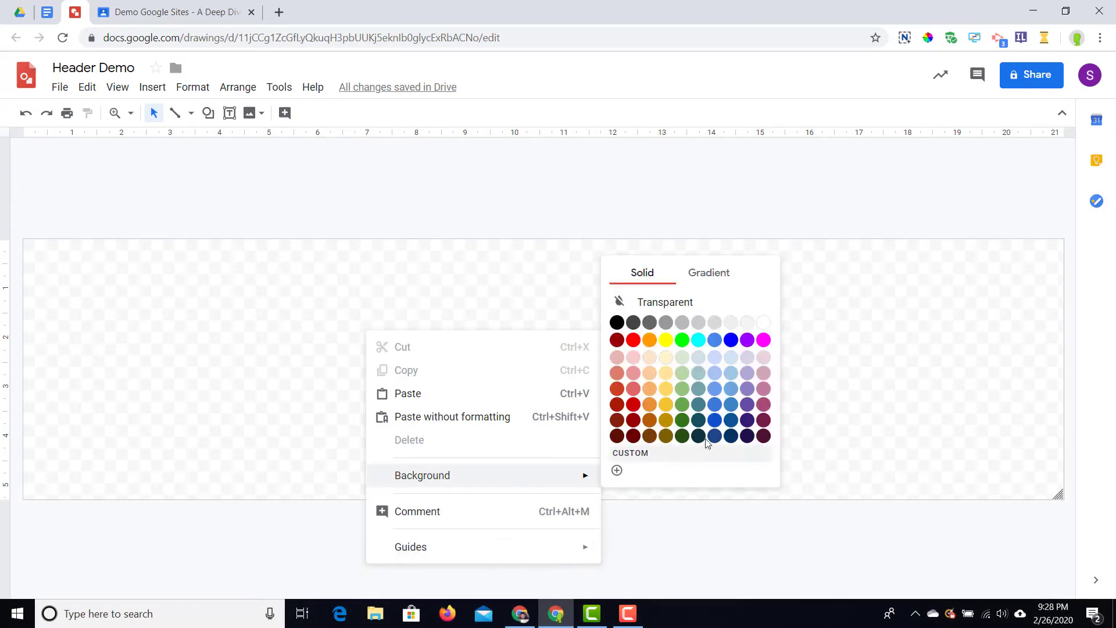
pyautogui.click(681, 419)
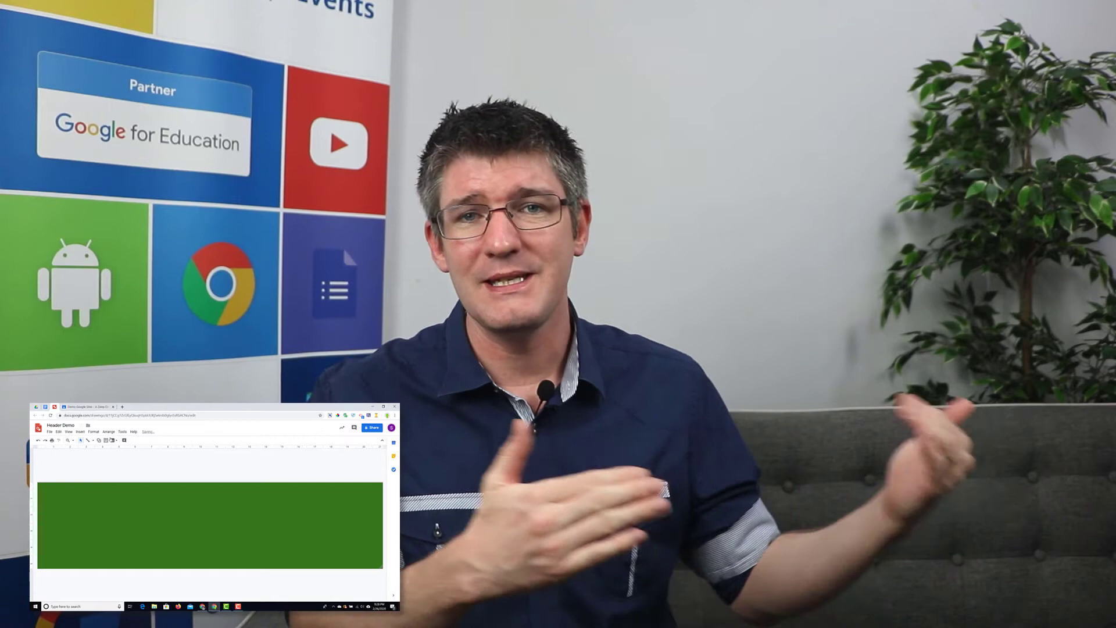
# Download the drawing as a JPEG image, 'Header Demo (1).jpg'
pyautogui.click(50, 432)
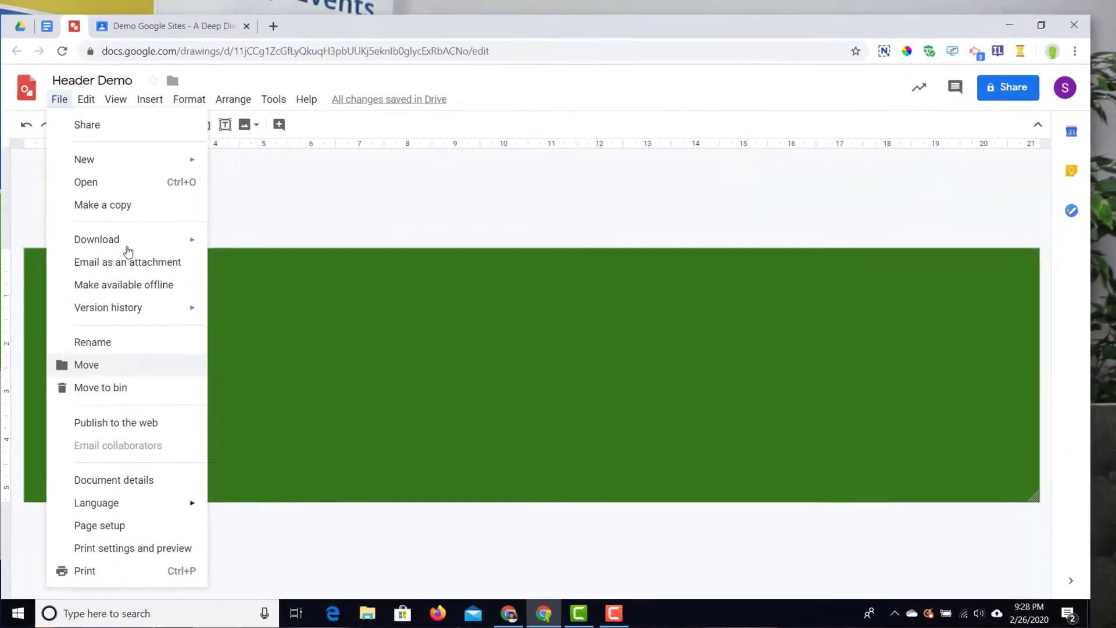
pyautogui.moveTo(128, 251)
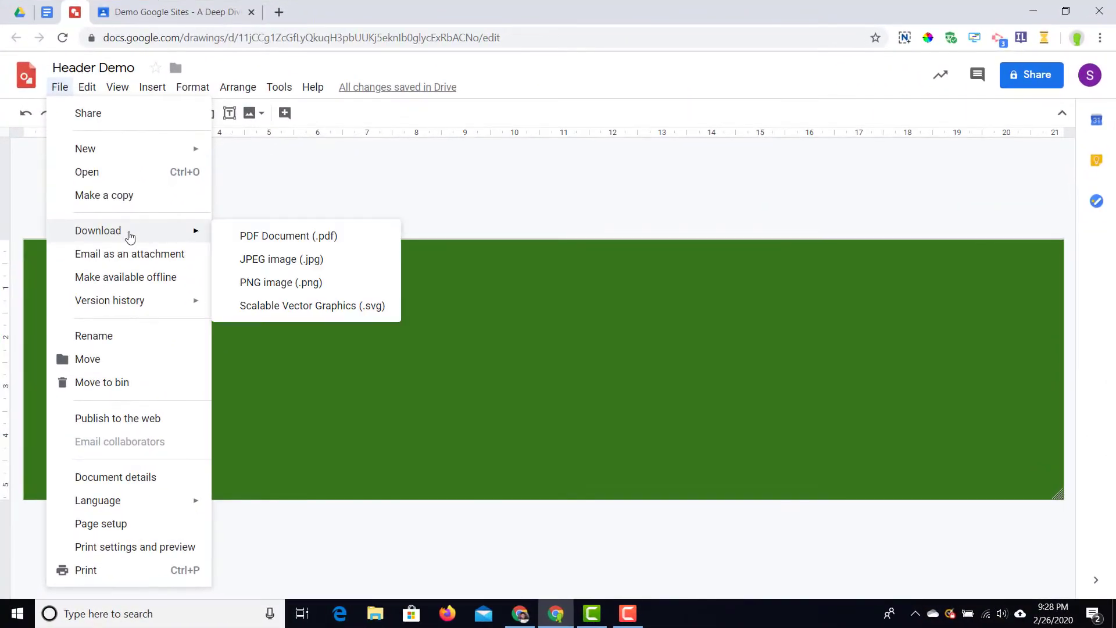
pyautogui.click(274, 257)
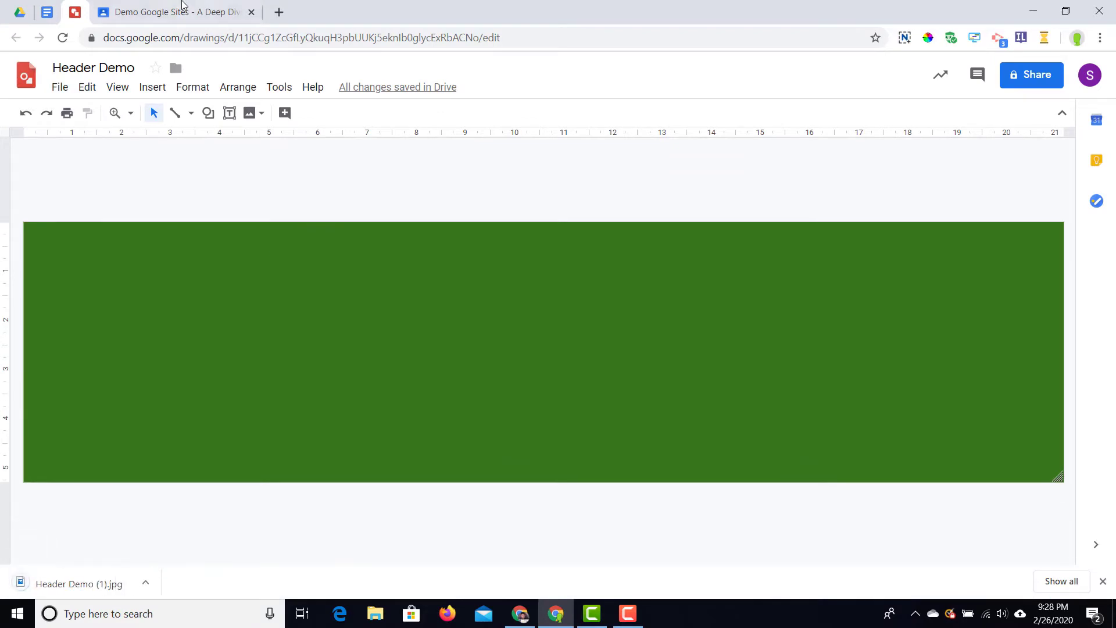
# Upload 'Header Demo (1).jpg' as the class banner photo
pyautogui.click(174, 12)
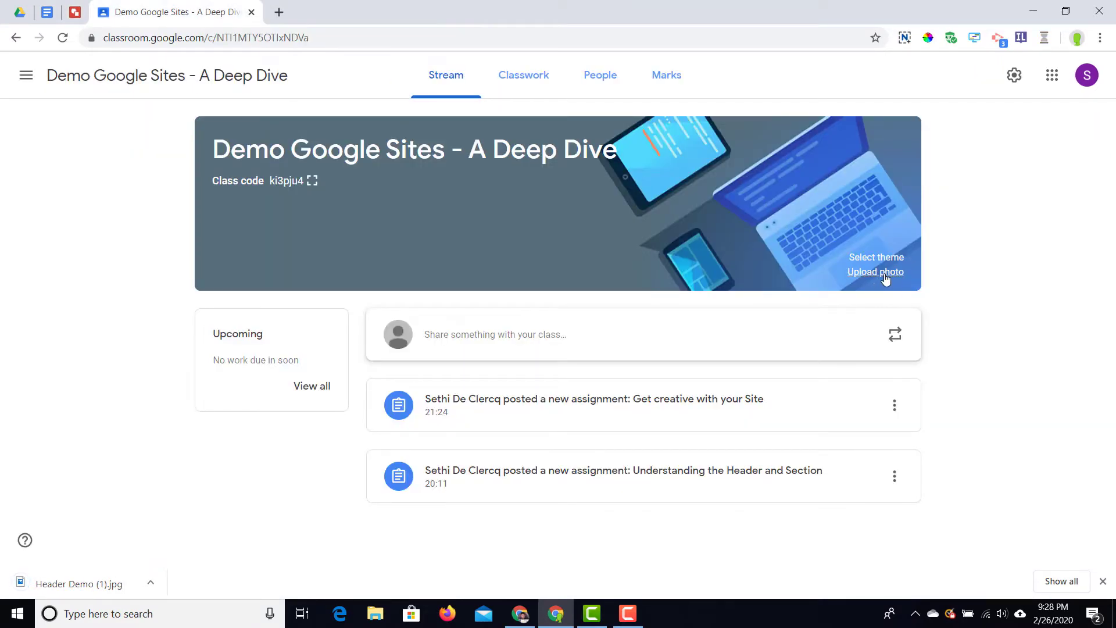
pyautogui.click(875, 272)
pyautogui.moveTo(75, 583); pyautogui.dragTo(510, 288)
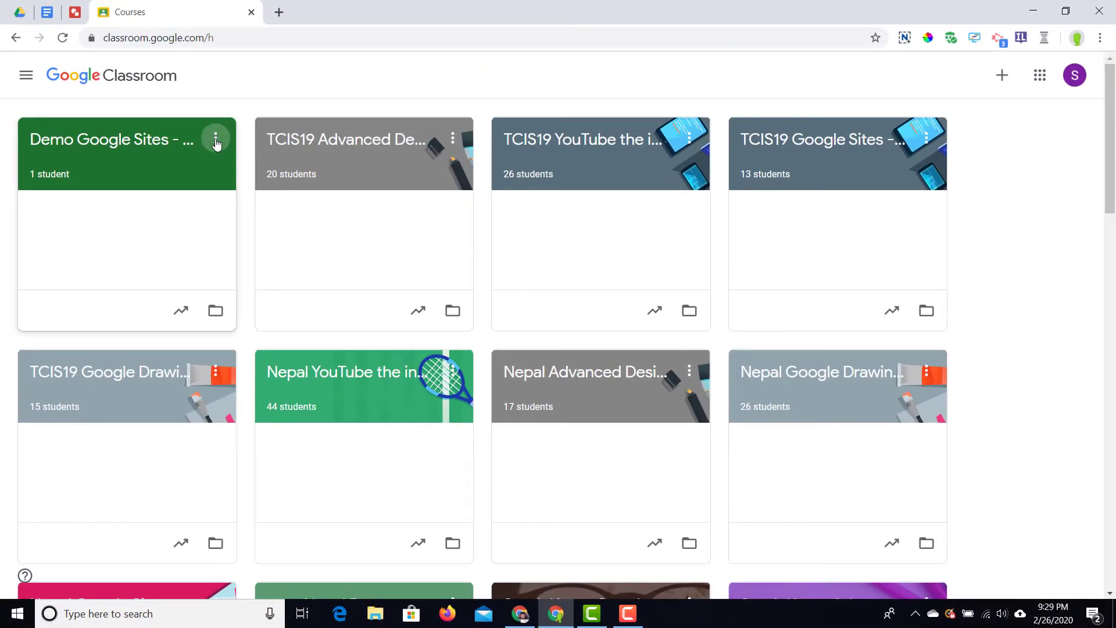
# Copy the 'Demo Google Sites - A Deep Dive' class from its card menu and reopen the original class
pyautogui.click(216, 141)
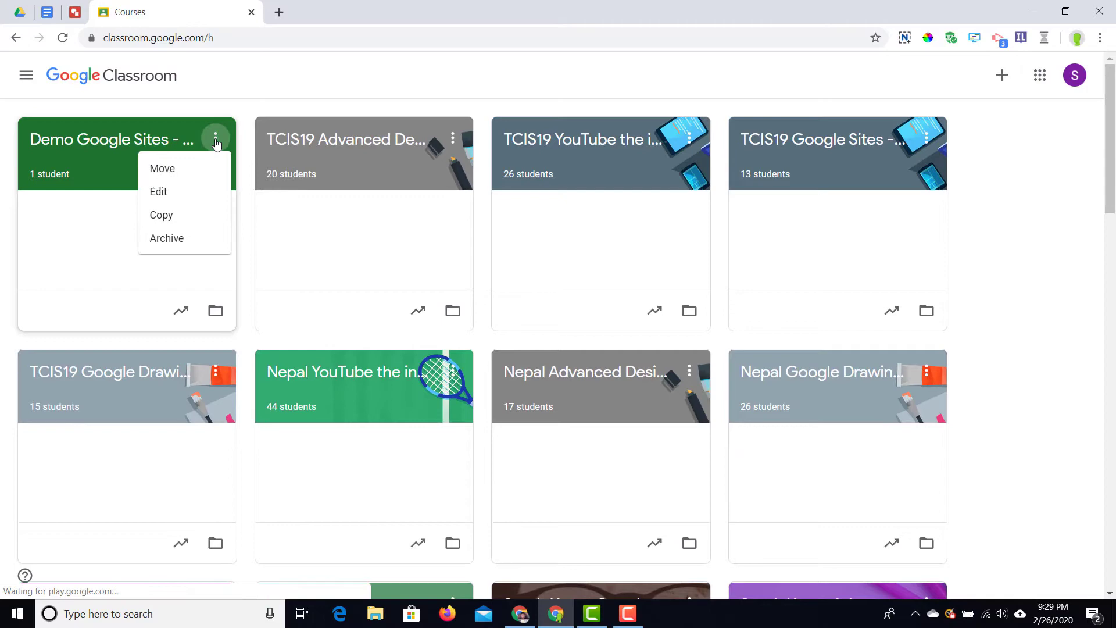
pyautogui.click(204, 218)
pyautogui.click(732, 479)
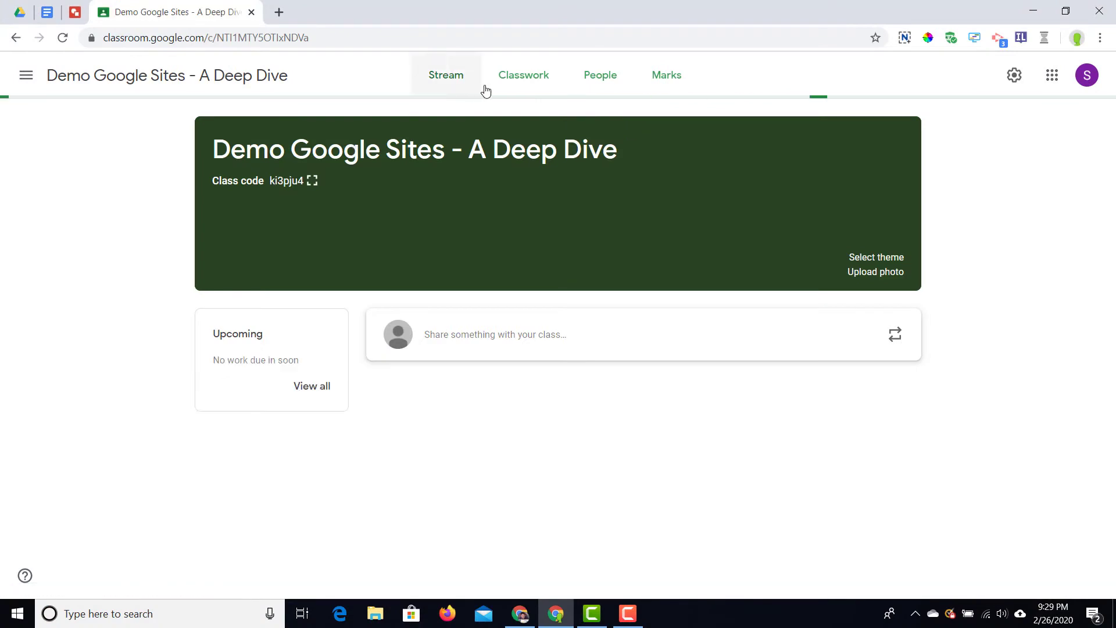
# From Classwork, reuse TCIS19 Advanced Design Work's 'Resume with a touch of design' post with new attachment copies
pyautogui.click(518, 82)
pyautogui.click(319, 129)
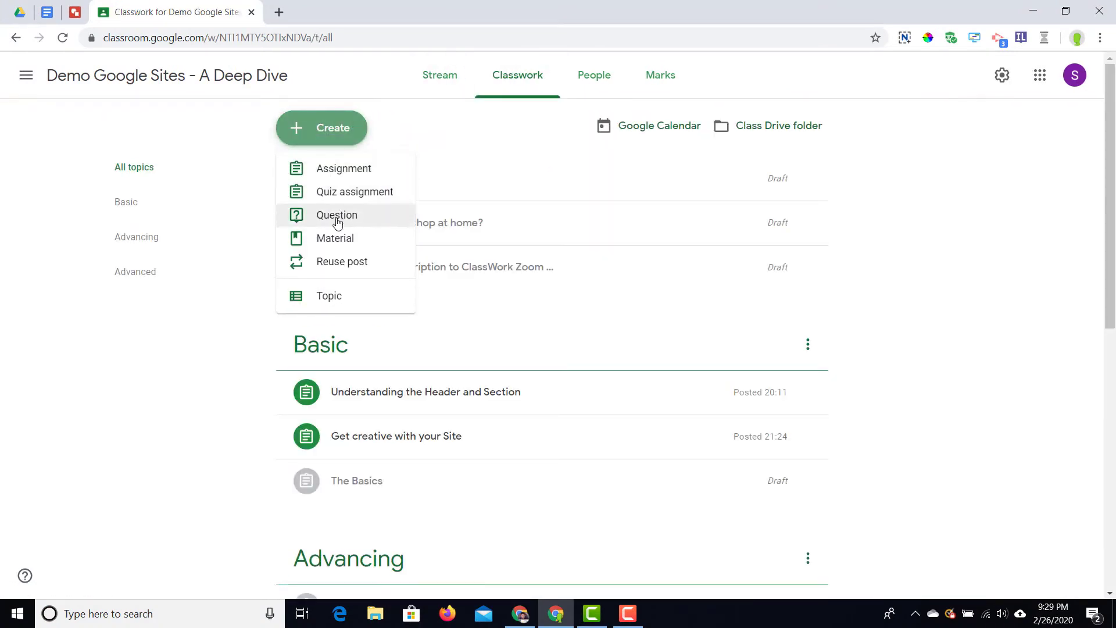
pyautogui.click(391, 268)
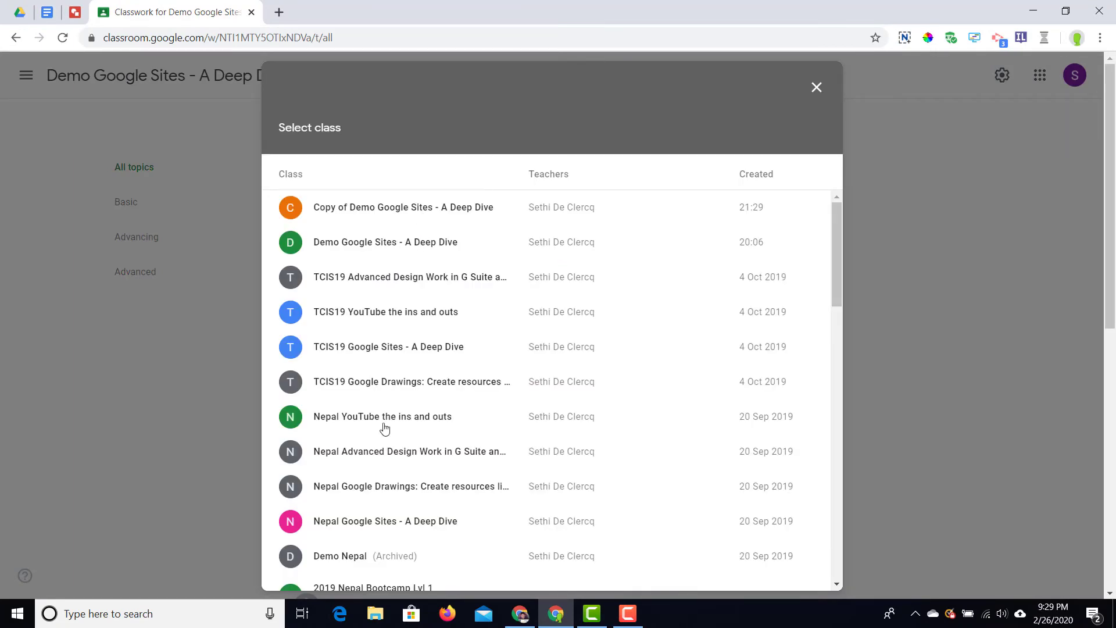
pyautogui.click(391, 279)
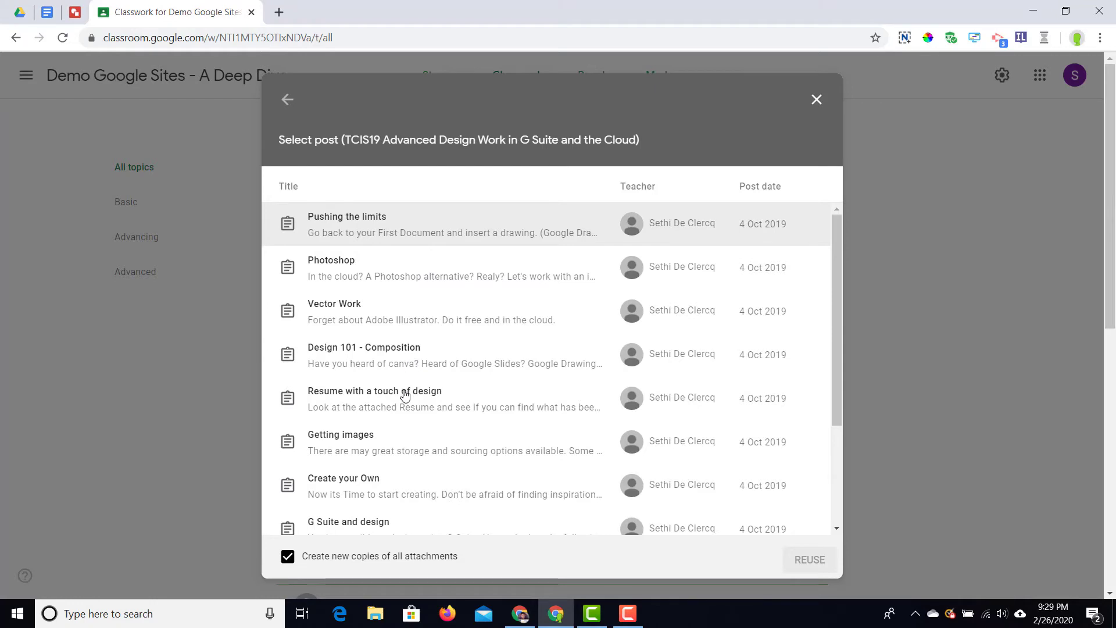
pyautogui.click(404, 401)
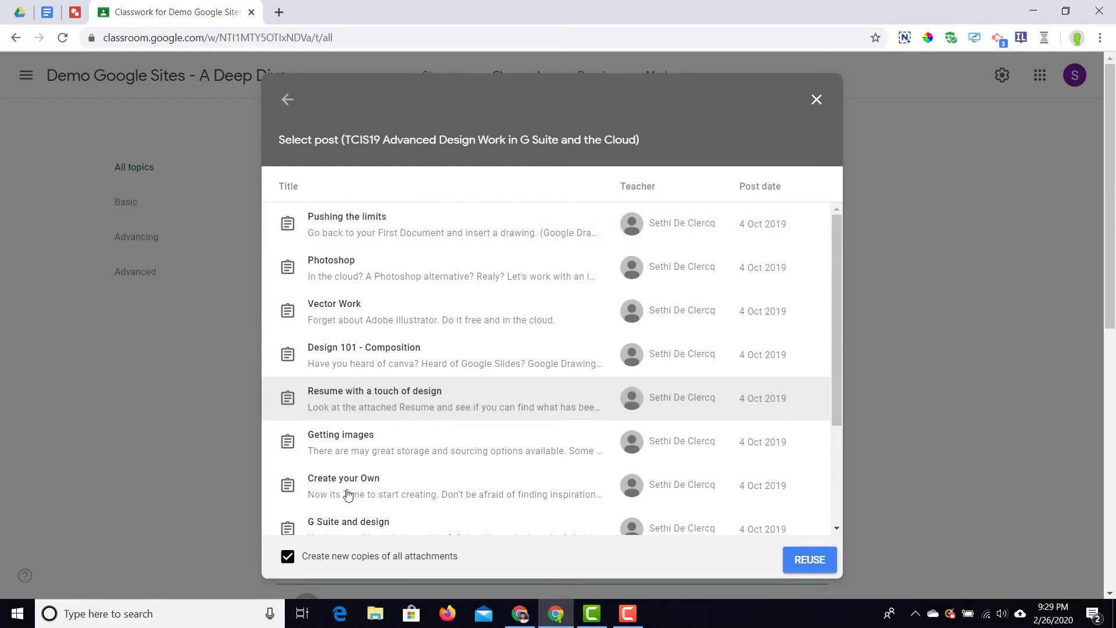
pyautogui.click(291, 559)
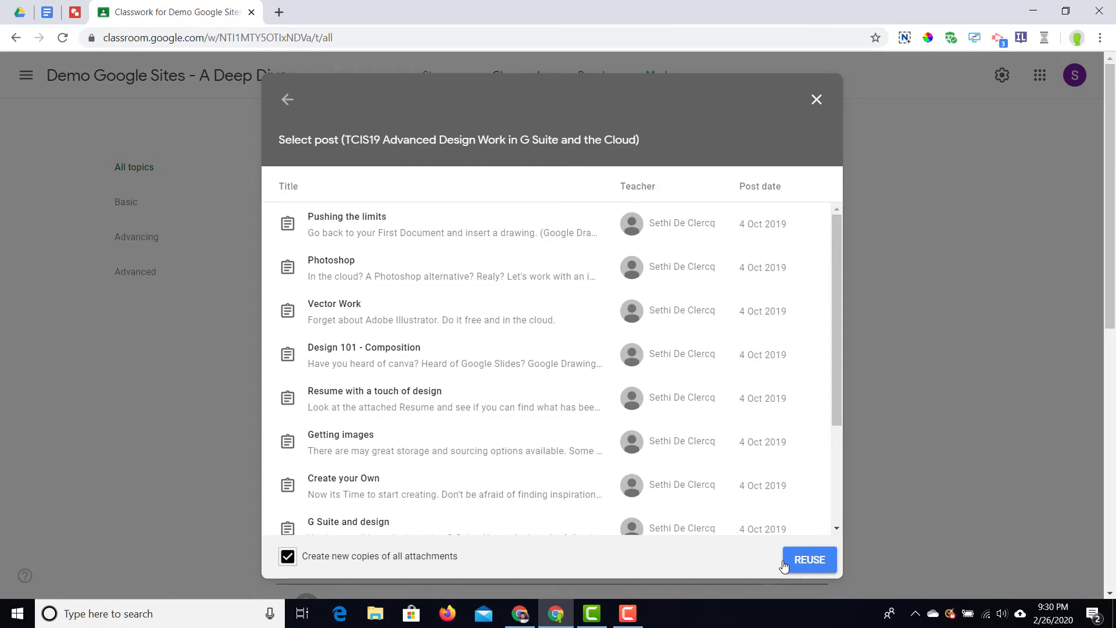
pyautogui.click(805, 561)
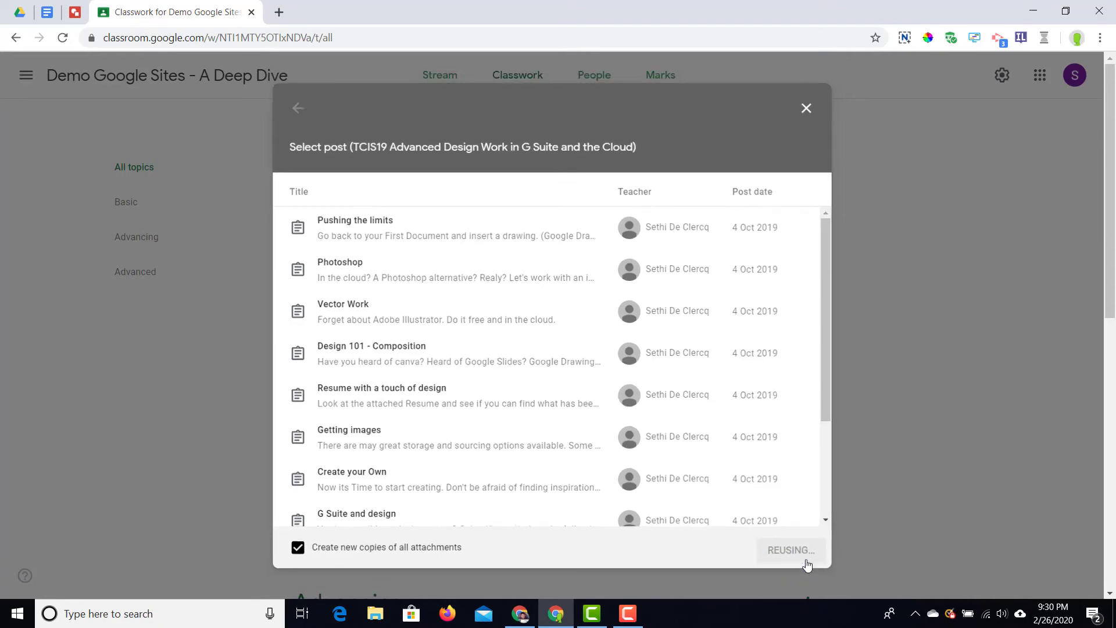